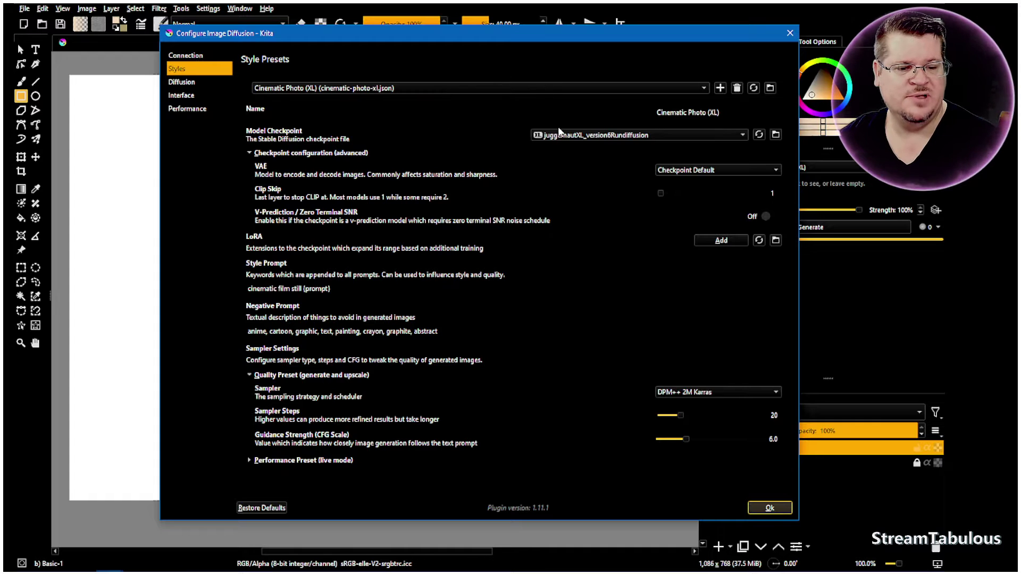
Step: Create a new style preset named My face with the HUMAN - Realistic Vision V51 v51 VAE model checkpoint
left_click(720, 88)
left_click(671, 112)
left_click_drag(687, 112, 641, 111)
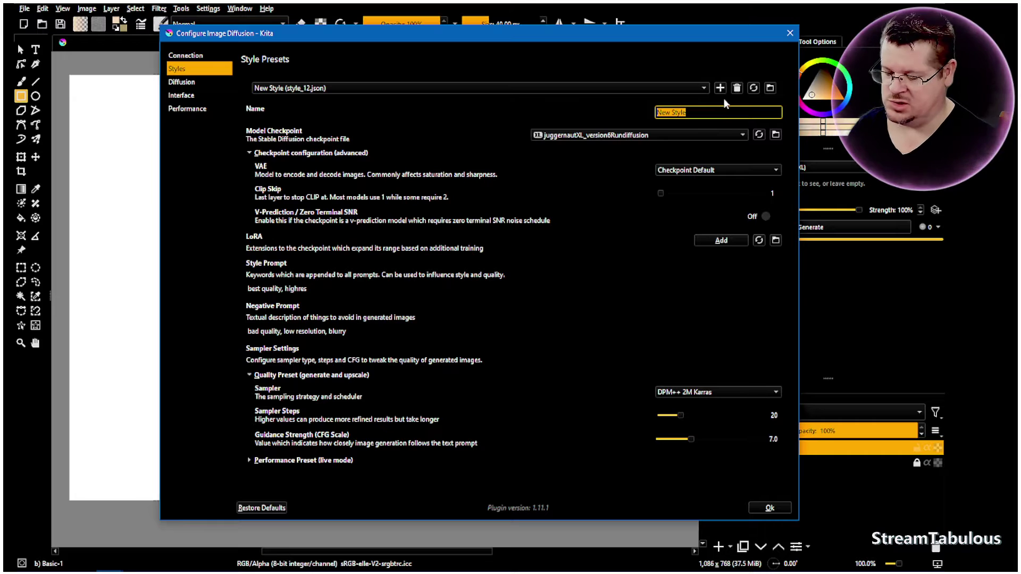
type("My face%")
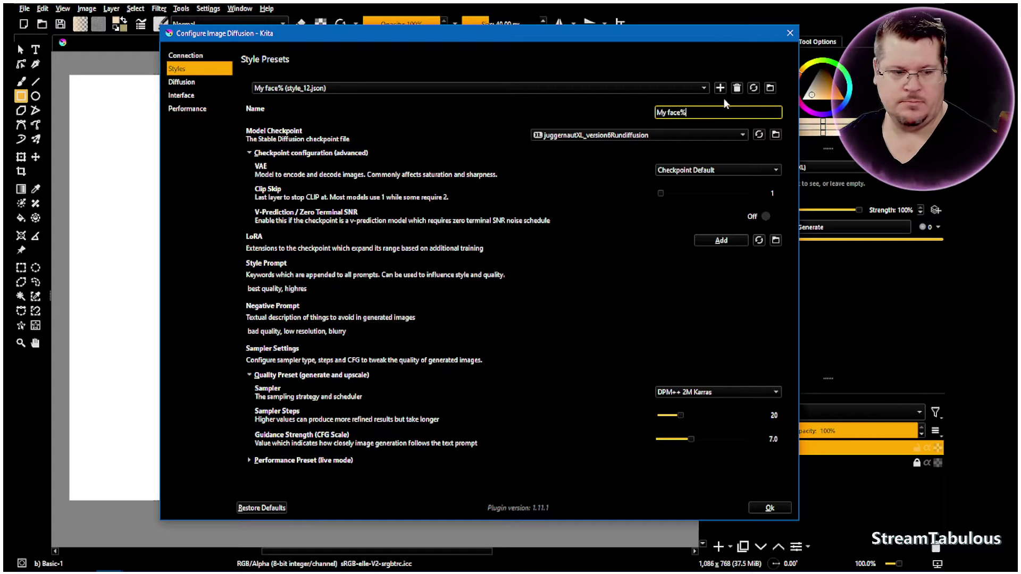
key("BackSpace")
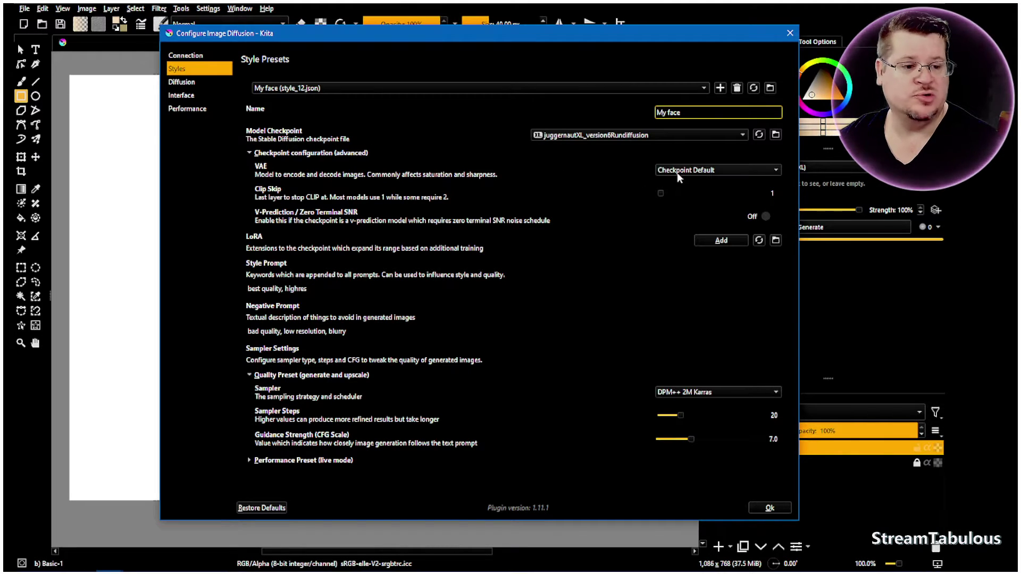
scroll(662, 134, "up", 1)
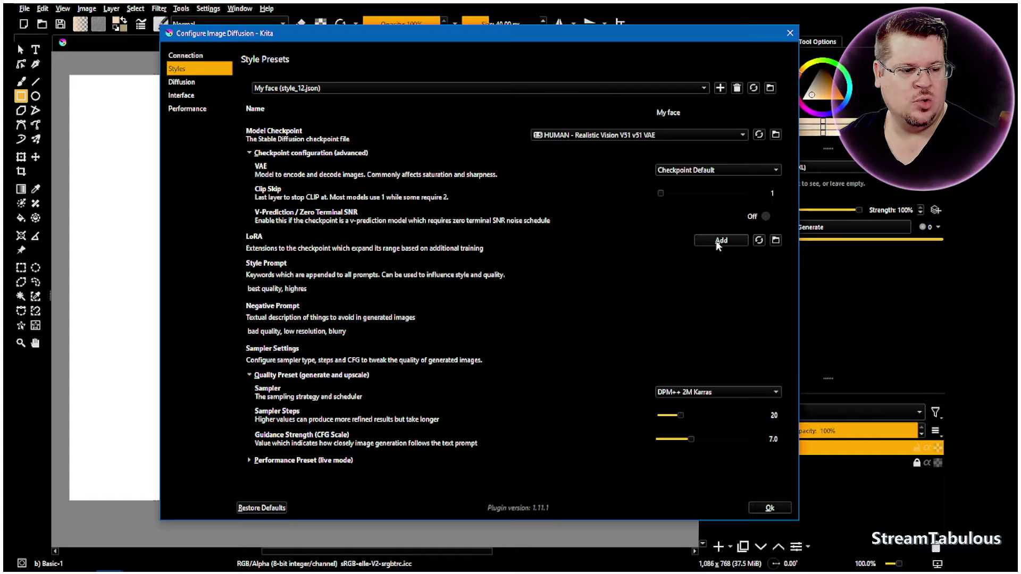
Step: Open the LoRA folder, inspect the Style-Mine and MY-Face safetensors files, and return to the style settings
left_click(775, 240)
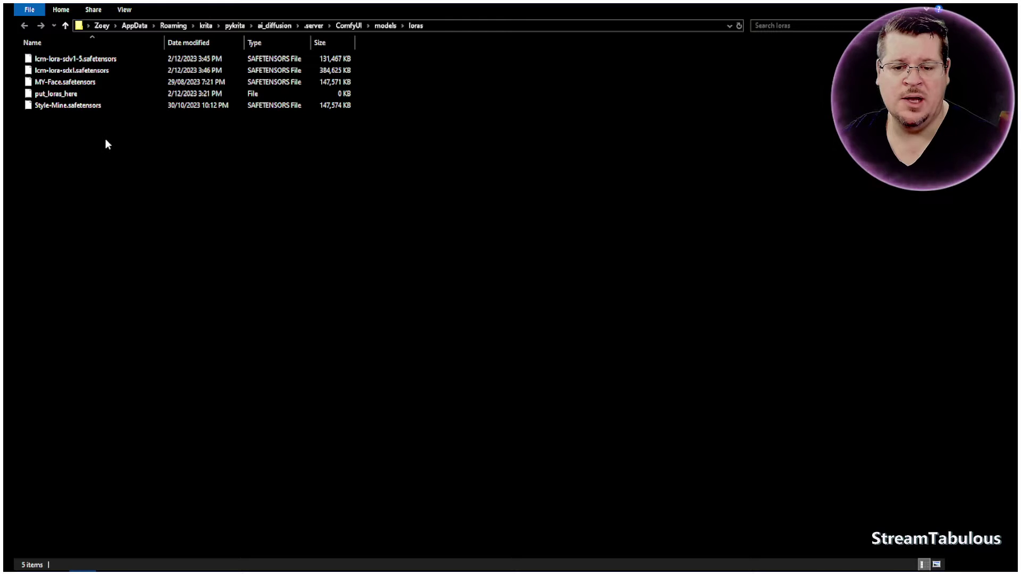
left_click(62, 111)
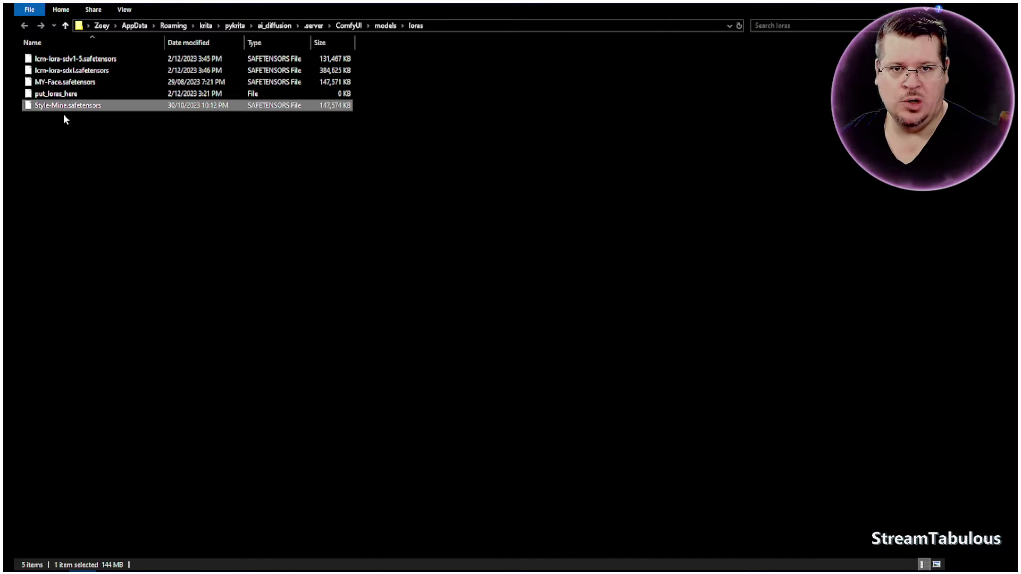
left_click(61, 85)
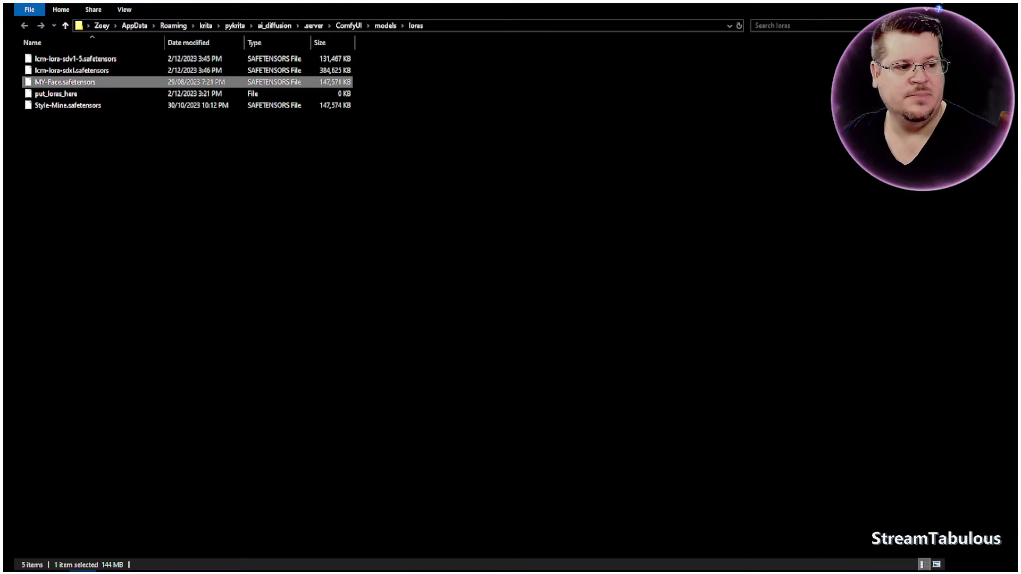
key("alt+Tab")
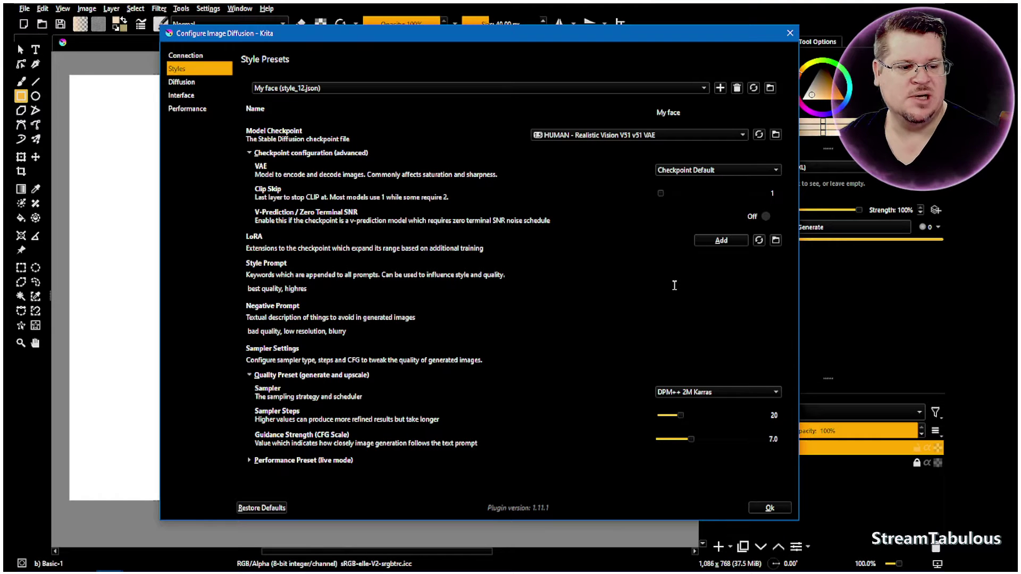
Step: Add the MY-Face.safetensors LoRA to the My face style at a strength below 100% and accept the settings
left_click(721, 240)
left_click(620, 263)
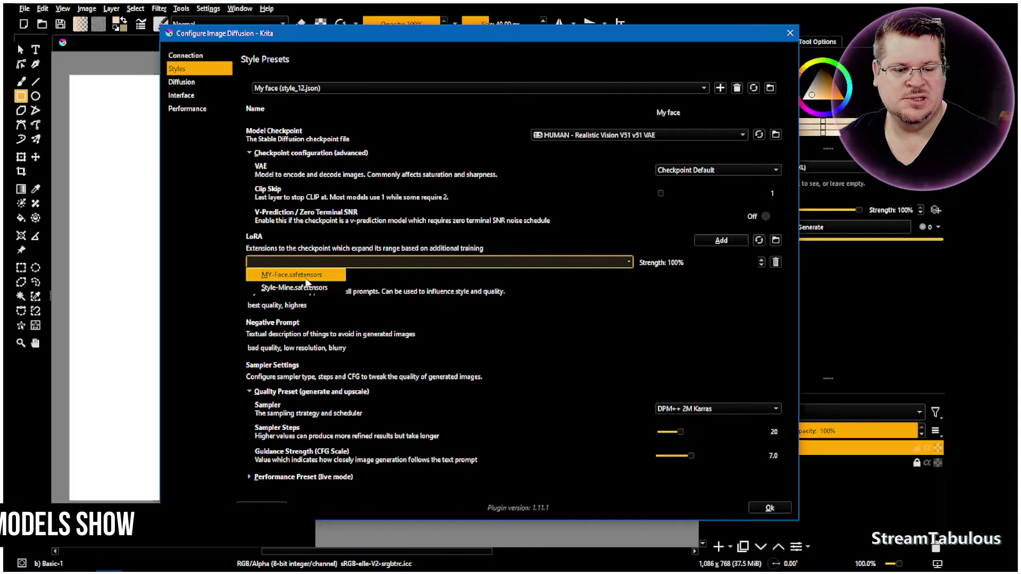
left_click(284, 275)
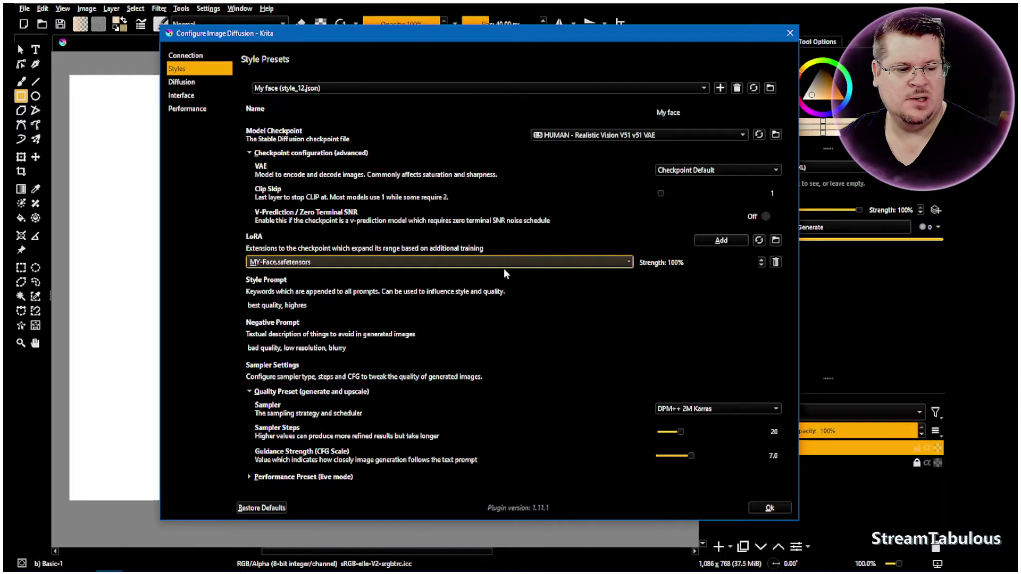
left_click(644, 263)
double_click(675, 263)
type("8")
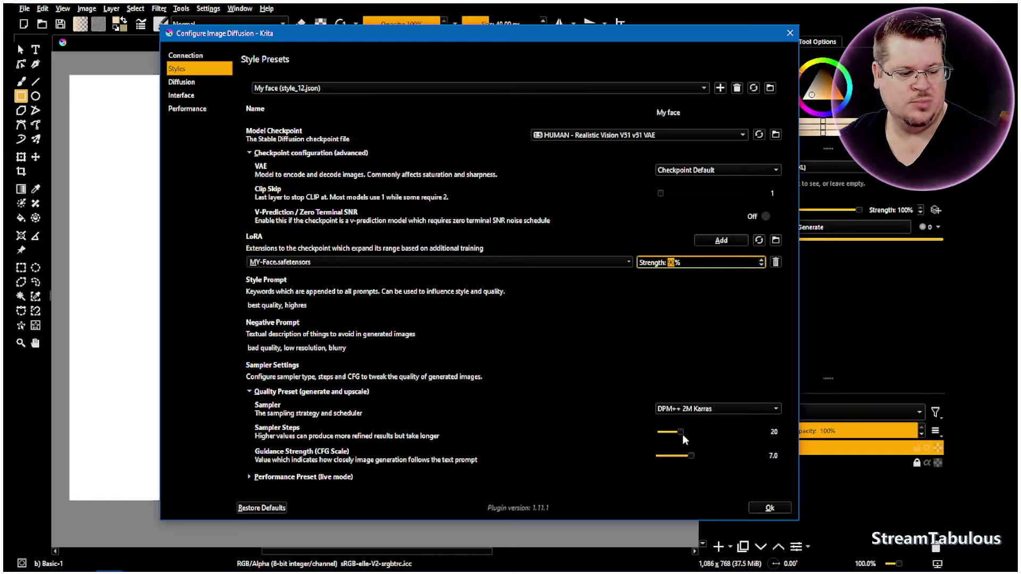
left_click(769, 509)
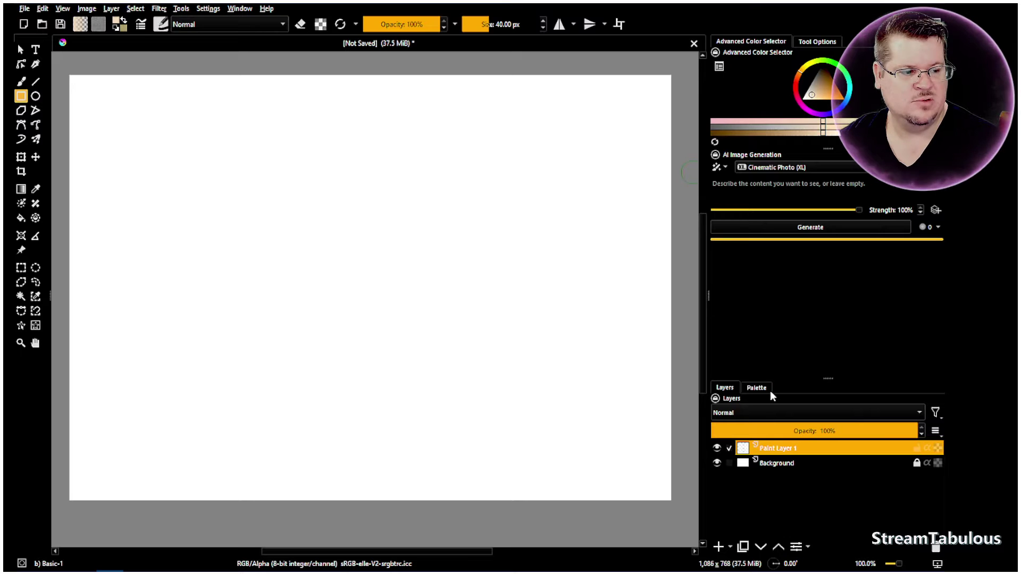
Step: Delete the duplicate My Face (style_11.json) preset and check the MY Model - 1 preset's settings
left_click(854, 167)
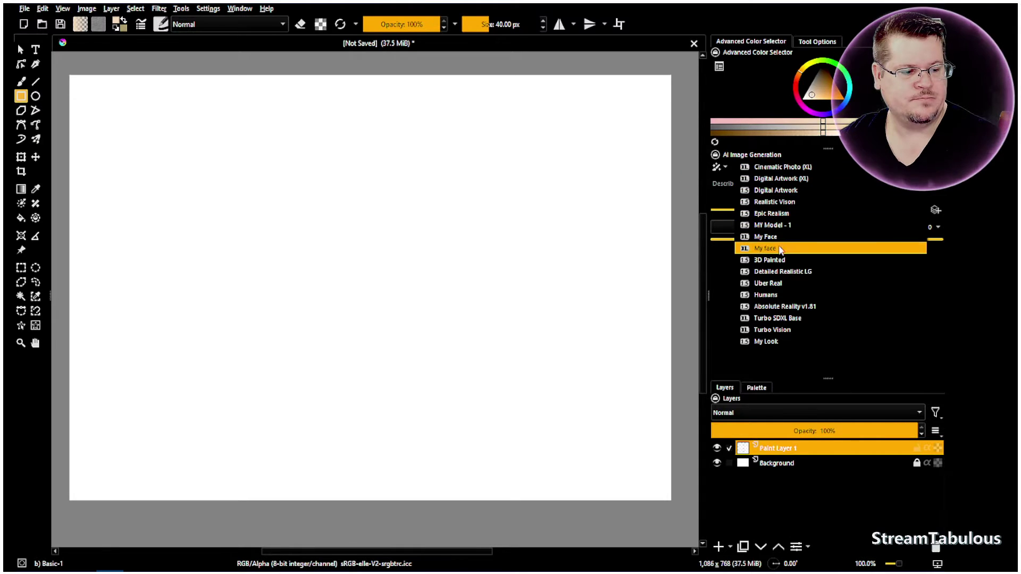
left_click(832, 385)
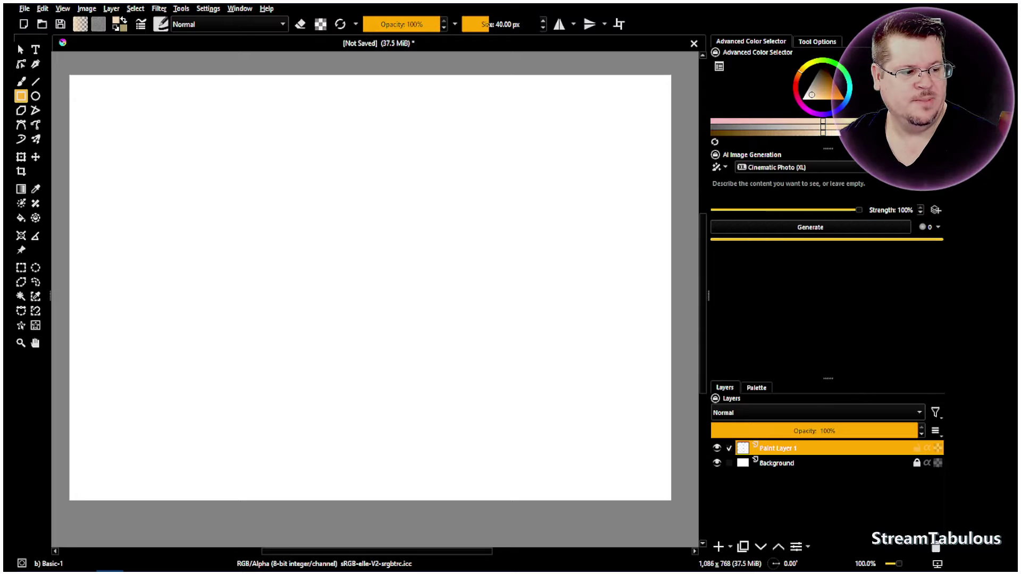
left_click(877, 167)
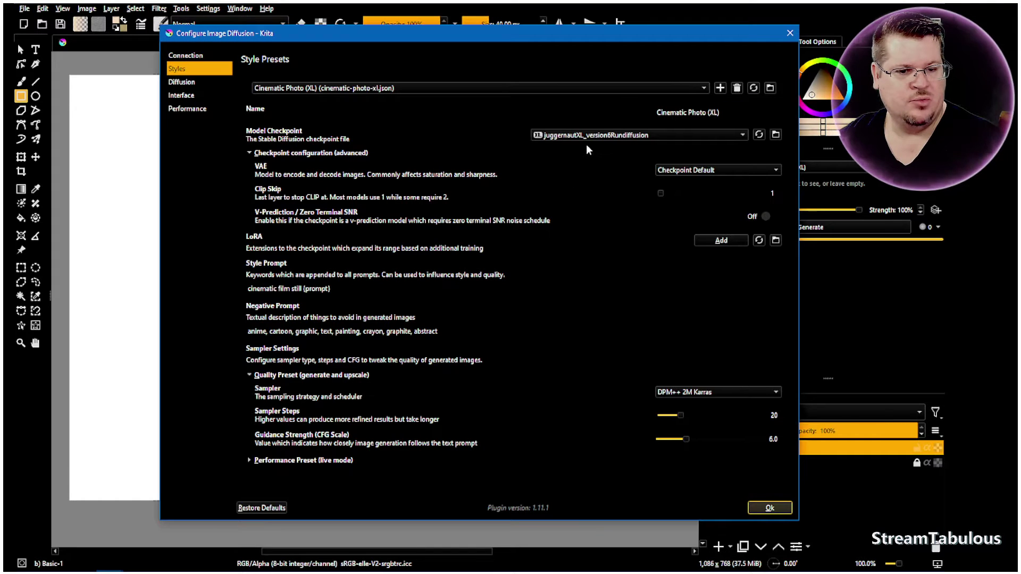
left_click(619, 90)
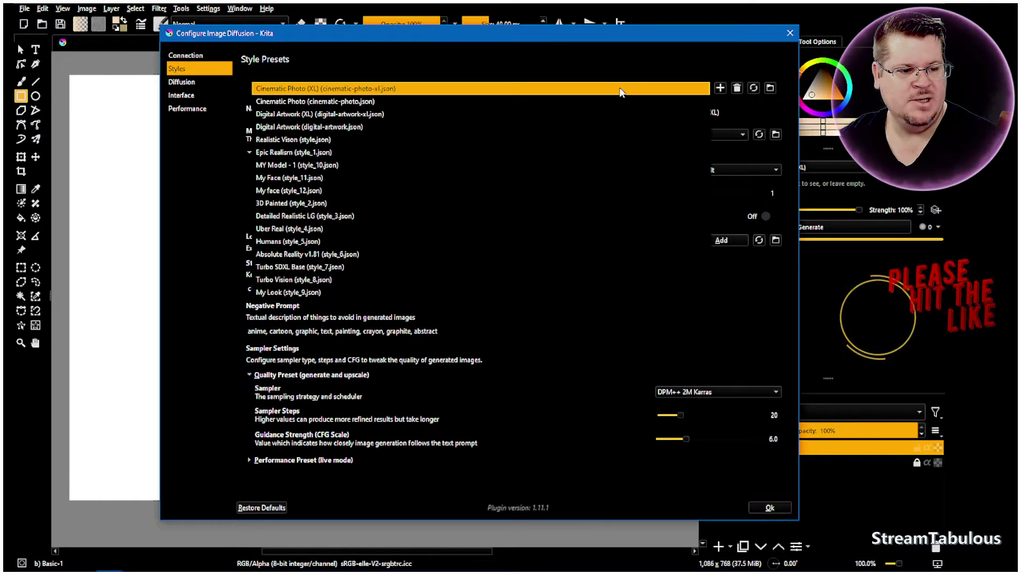
left_click(291, 181)
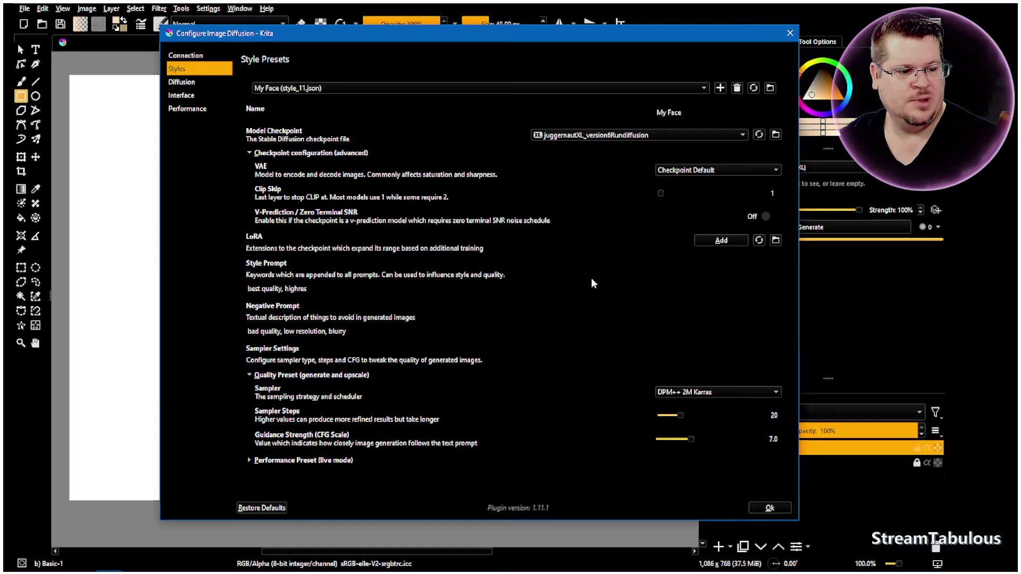
left_click(737, 88)
left_click(678, 88)
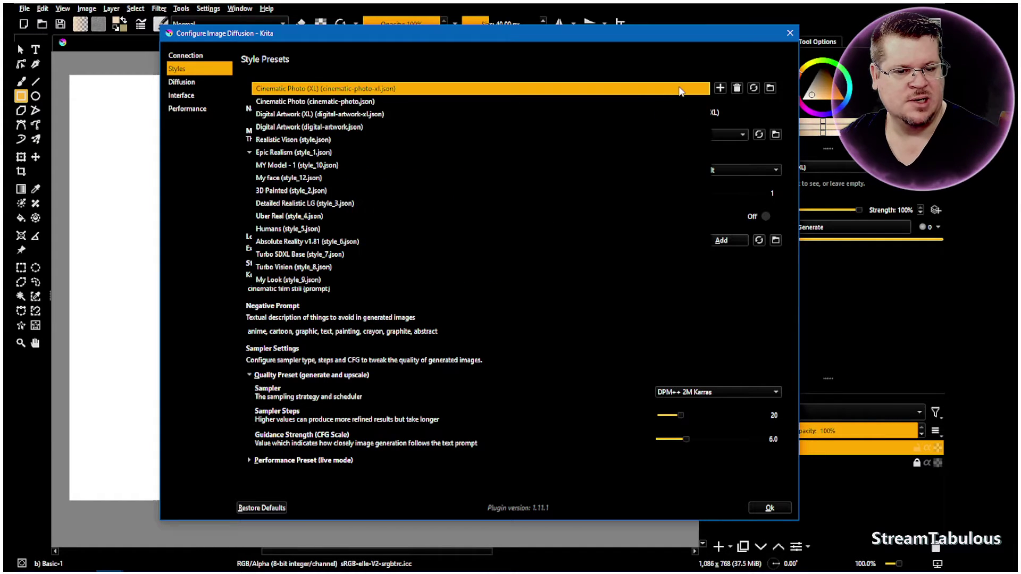
left_click(383, 170)
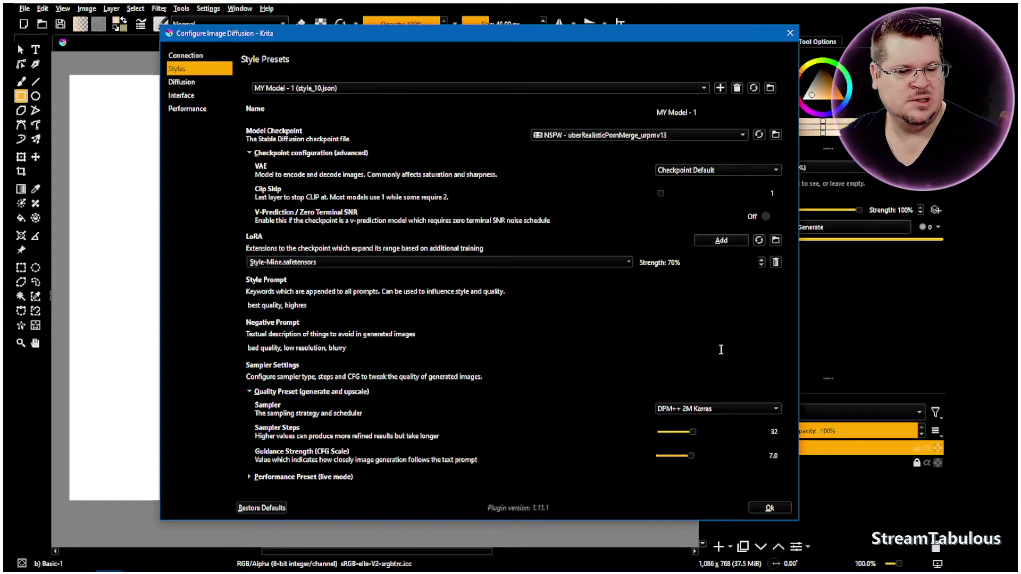
left_click(770, 508)
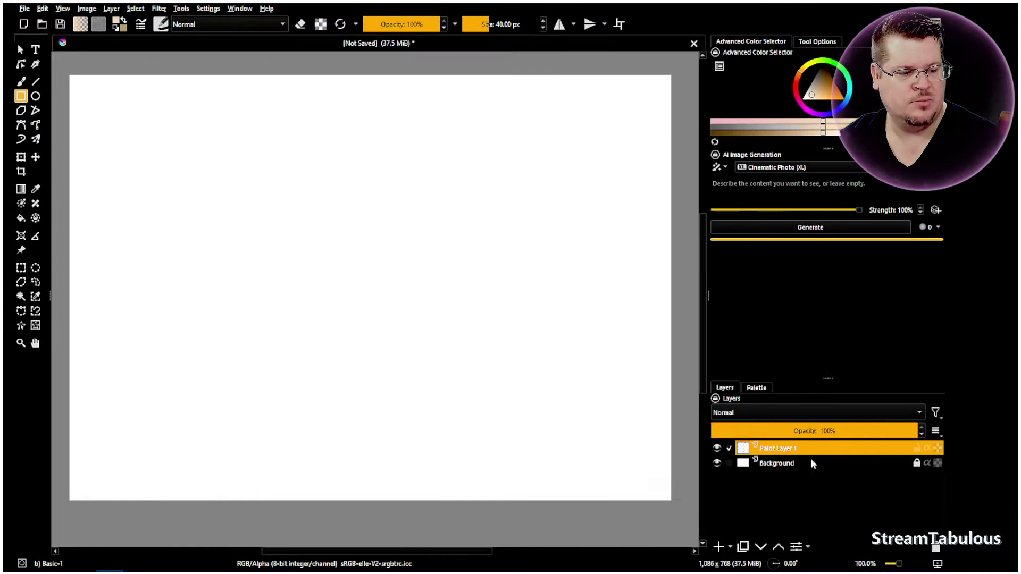
Step: Choose the My face style for AI image generation and paste the prompt for a solo male with short brown hair and brown leather jacket
left_click(792, 167)
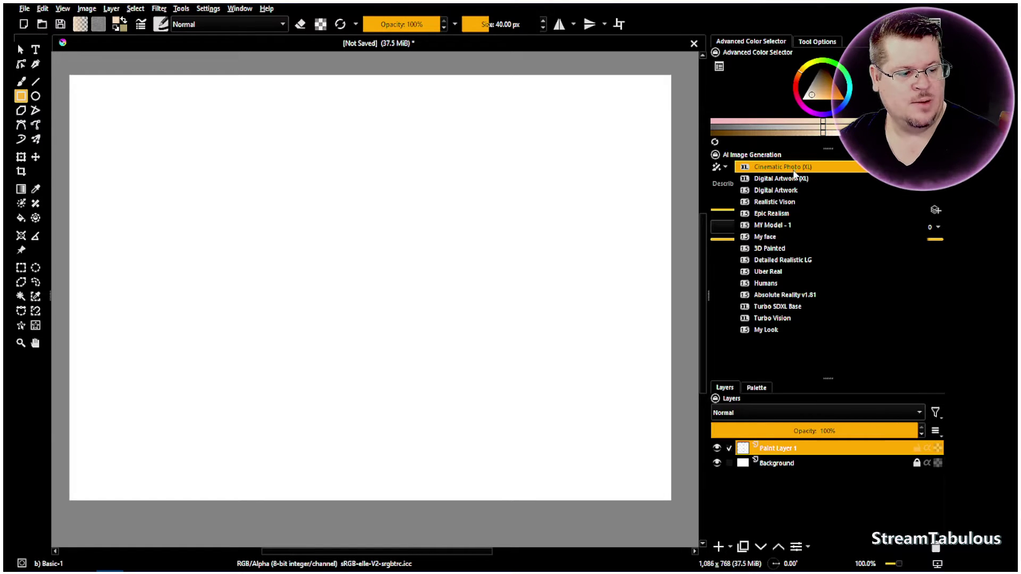
left_click(782, 236)
left_click(760, 189)
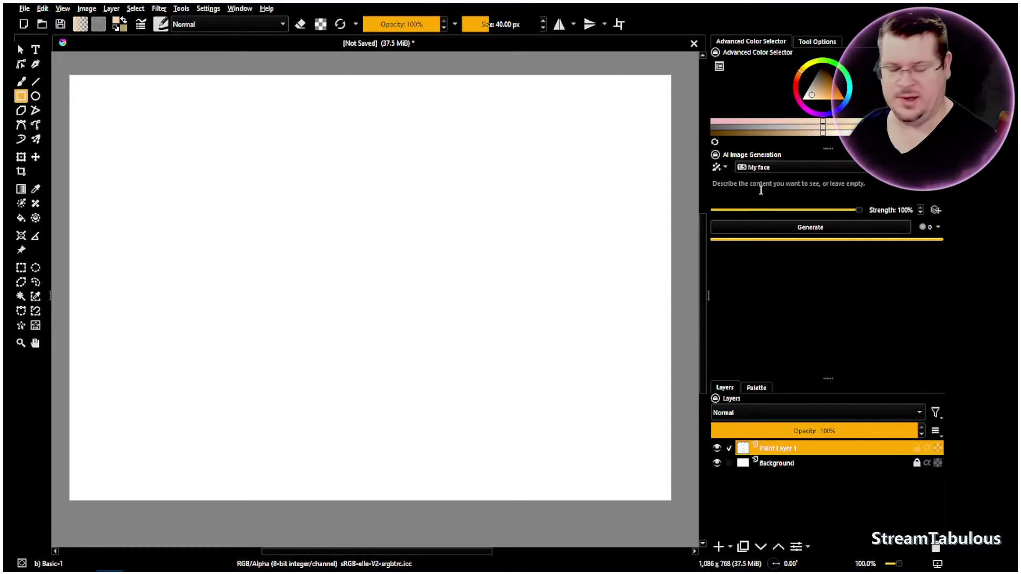
key("ctrl+v")
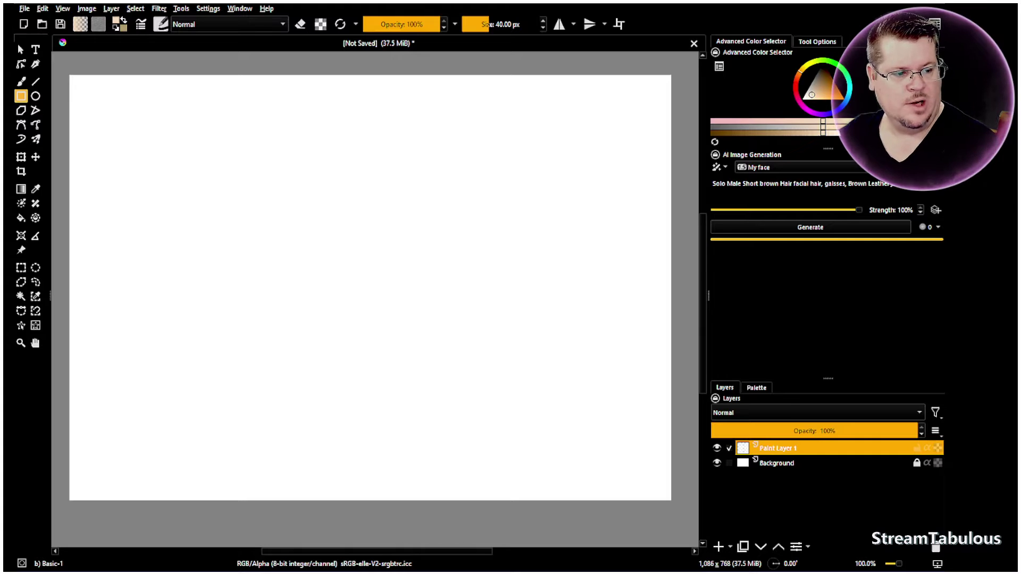
Step: Insert a comma after "Short brown Hair" in the prompt
left_click(789, 203)
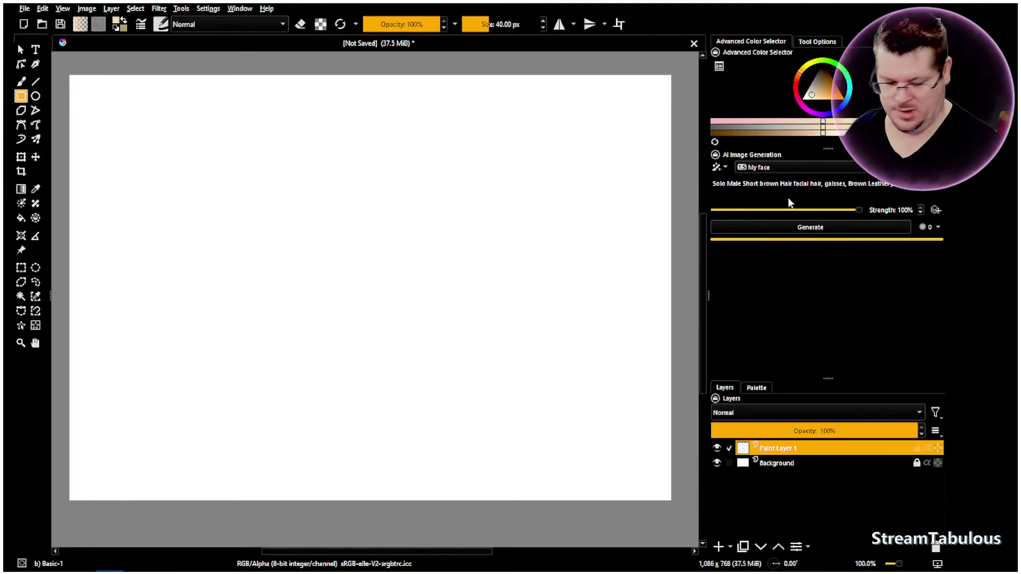
type(",")
key("Right")
key("Right")
key("Right")
key("Right")
key("Right")
key("Right")
key("Right")
key("Right")
key("Right")
key("Right")
key("Right")
key("Right")
key("Right")
key("Right")
key("Right")
key("Right")
key("Right")
key("Right")
key("Right")
key("Right")
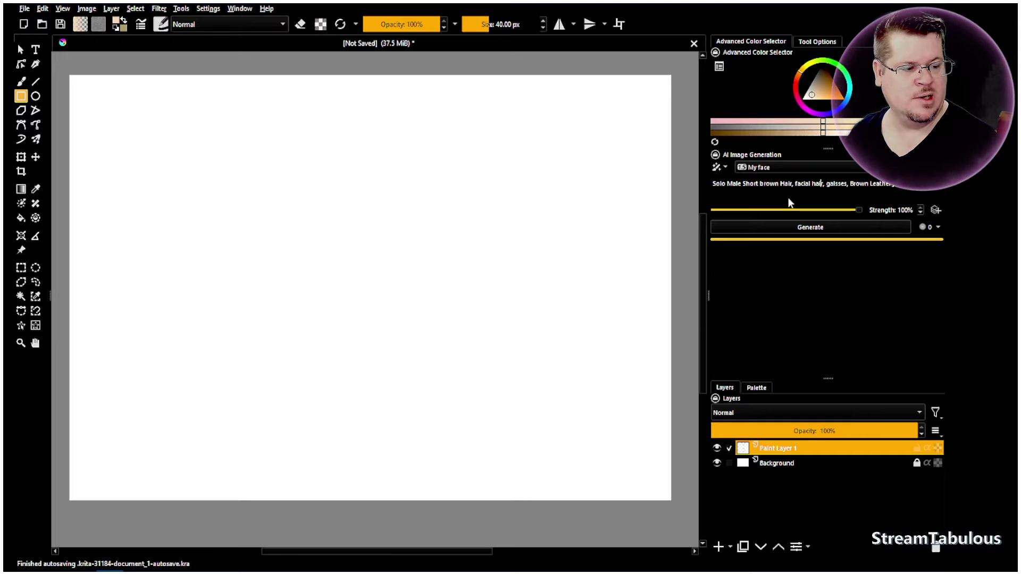
Step: Add "close up, focused," at the start of the prompt and generate an image
key("ctrl+Left")
key("ctrl+Left")
key("ctrl+Left")
key("ctrl+Left")
key("ctrl+Left")
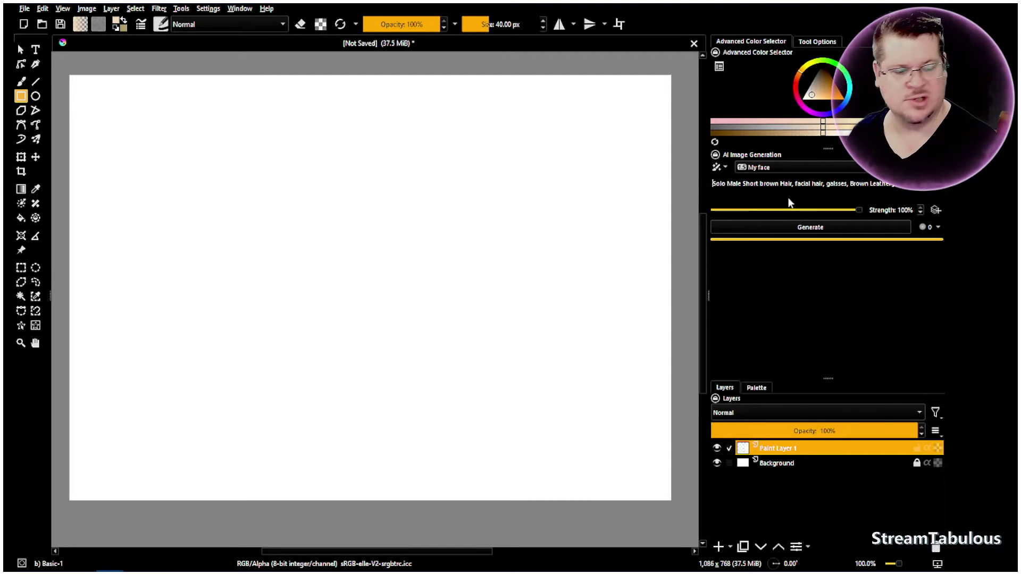
key("ctrl+Left")
type("close up, focused,")
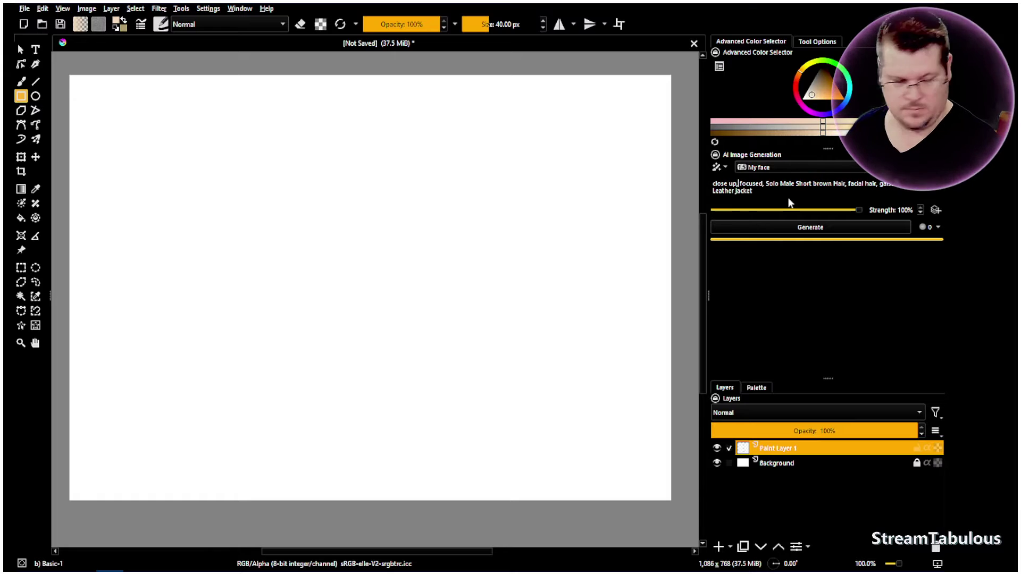
left_click(809, 226)
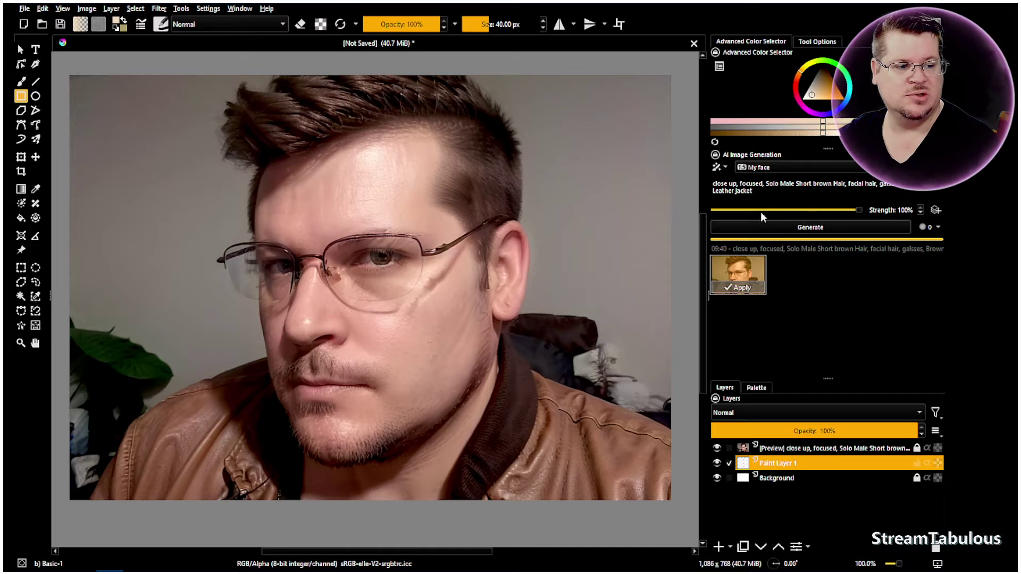
Step: Queue several more image generations with the same prompt
left_click(804, 230)
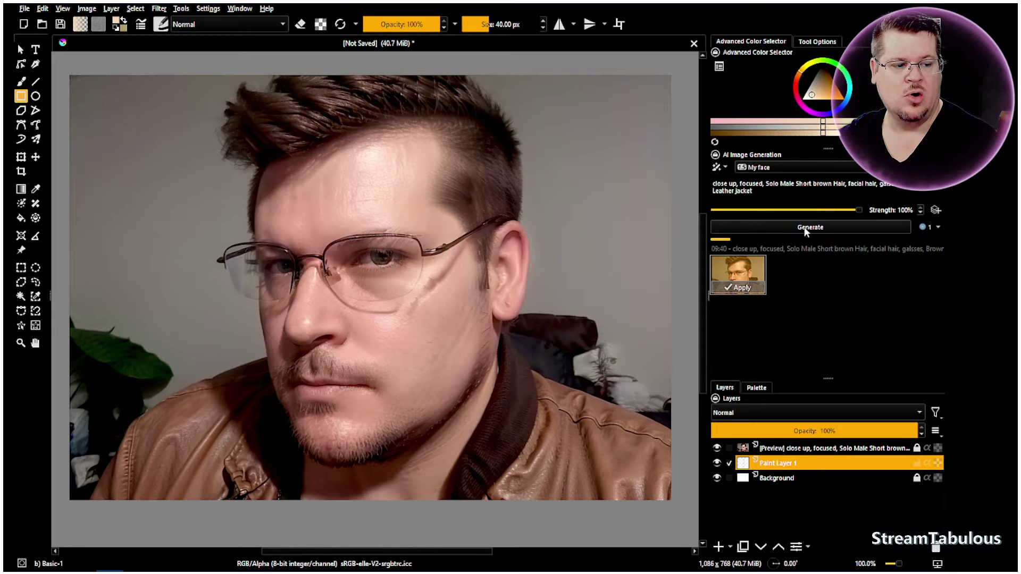
double_click(805, 228)
left_click(805, 229)
left_click(804, 228)
left_click(805, 229)
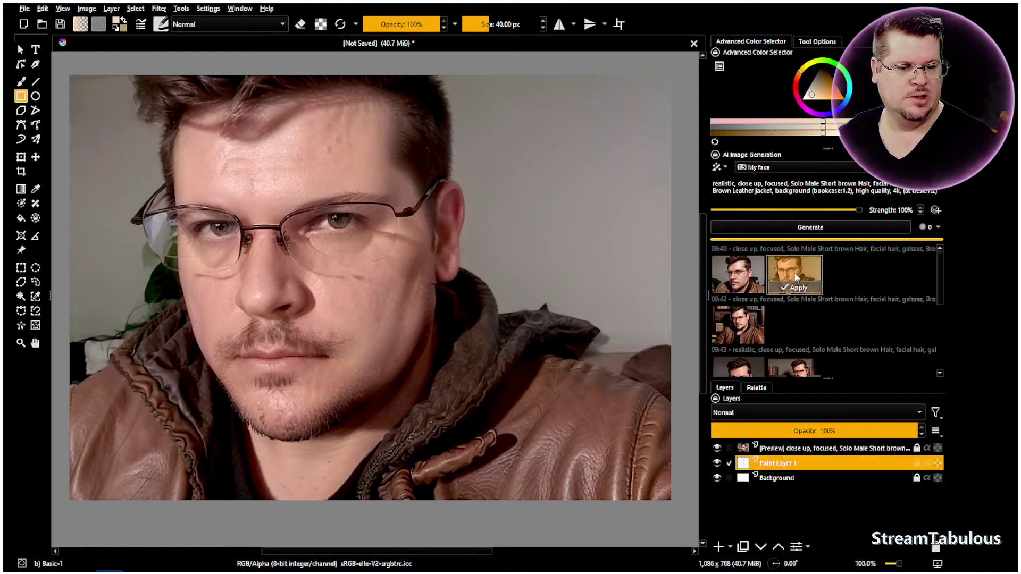
Step: Browse the generated results and compare the second 09:40 portrait with the 09:42 bookcase portrait on the canvas
scroll(749, 287, "down", 2)
scroll(750, 287, "down", 3)
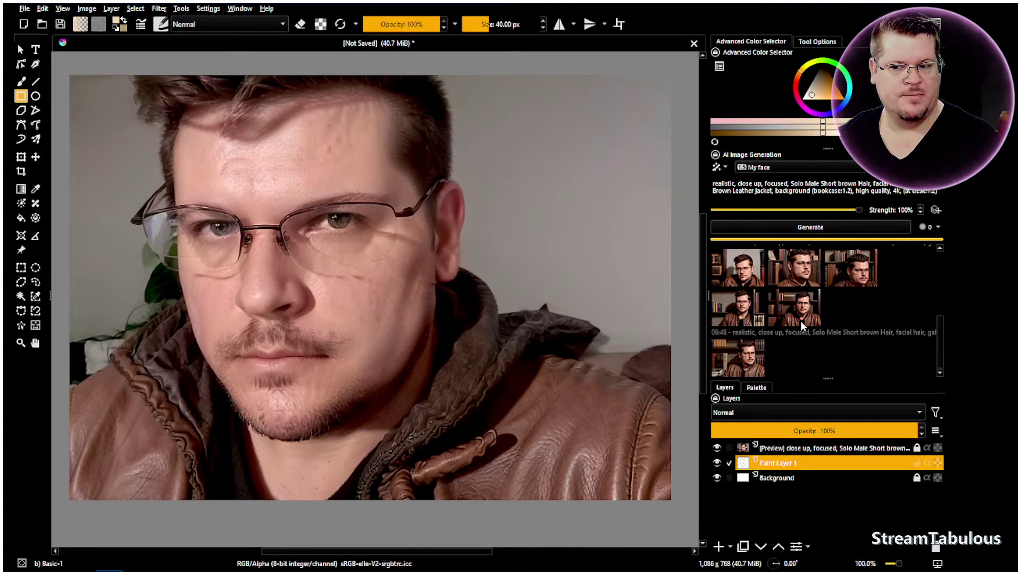
scroll(906, 304, "up", 5)
scroll(904, 304, "up", 1)
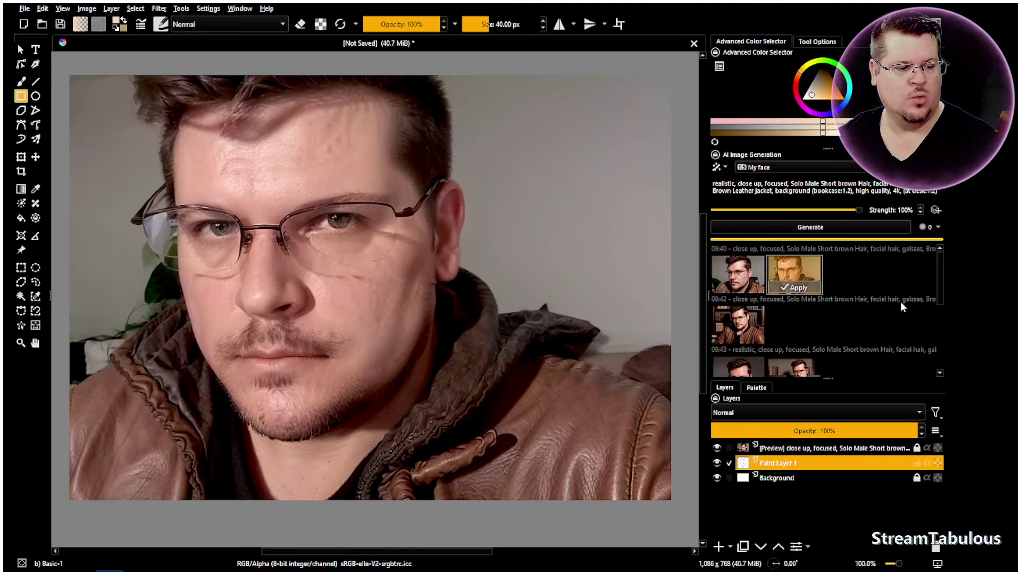
left_click(742, 322)
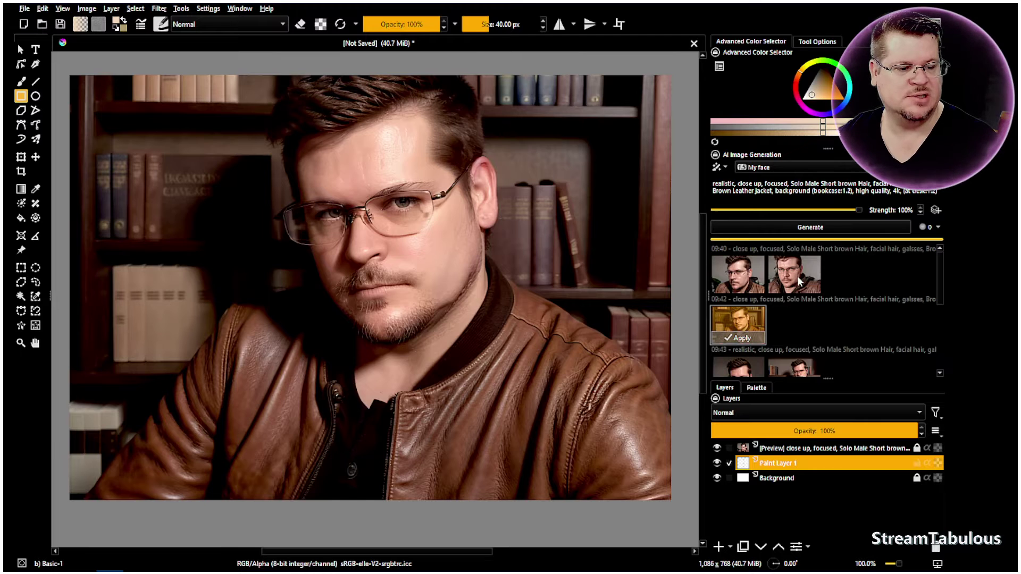
left_click(789, 292)
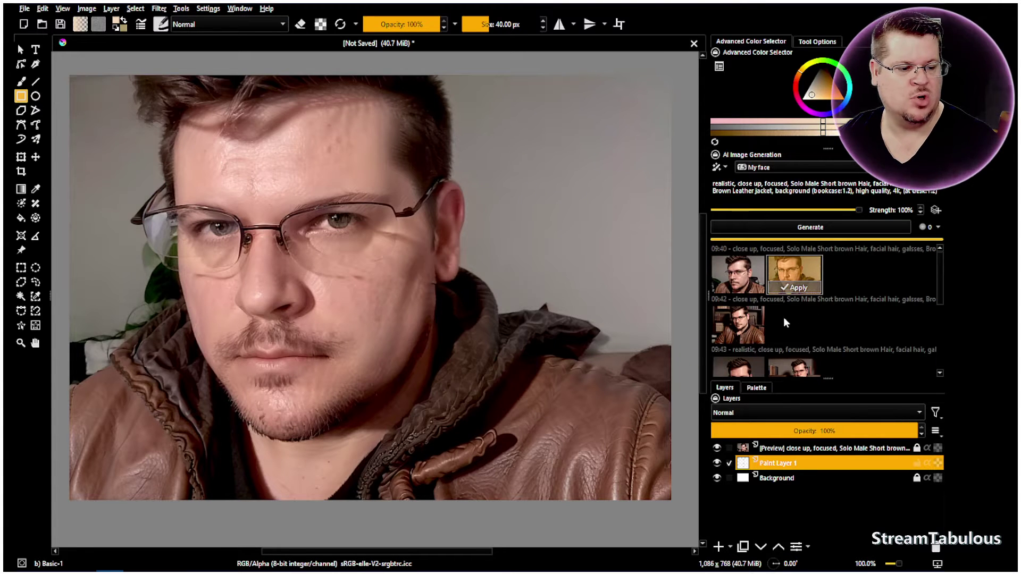
left_click(738, 323)
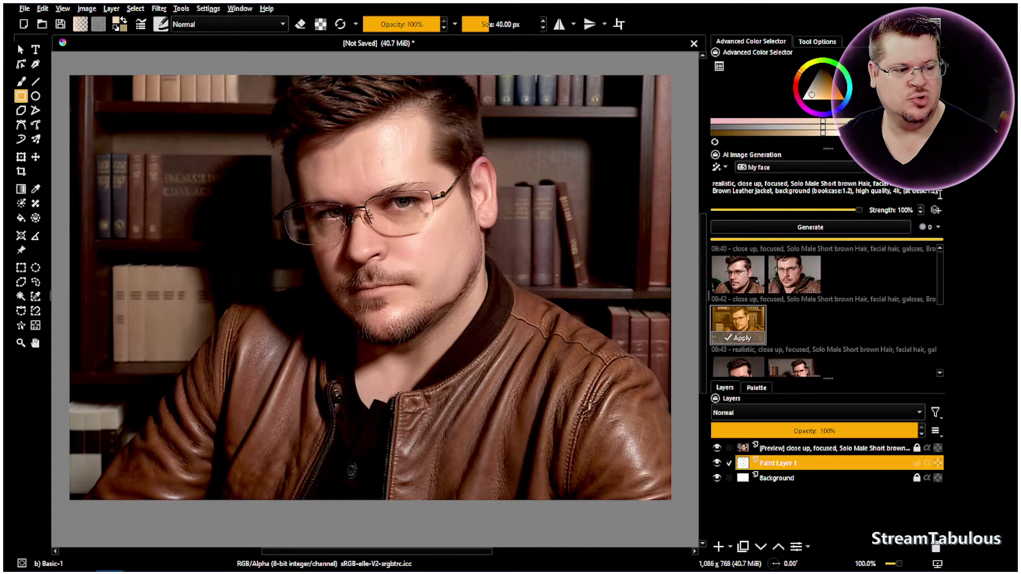
Step: Raise the weight of "vector lighting" at the end of the prompt to 1.2
scroll(940, 194, "down", 1)
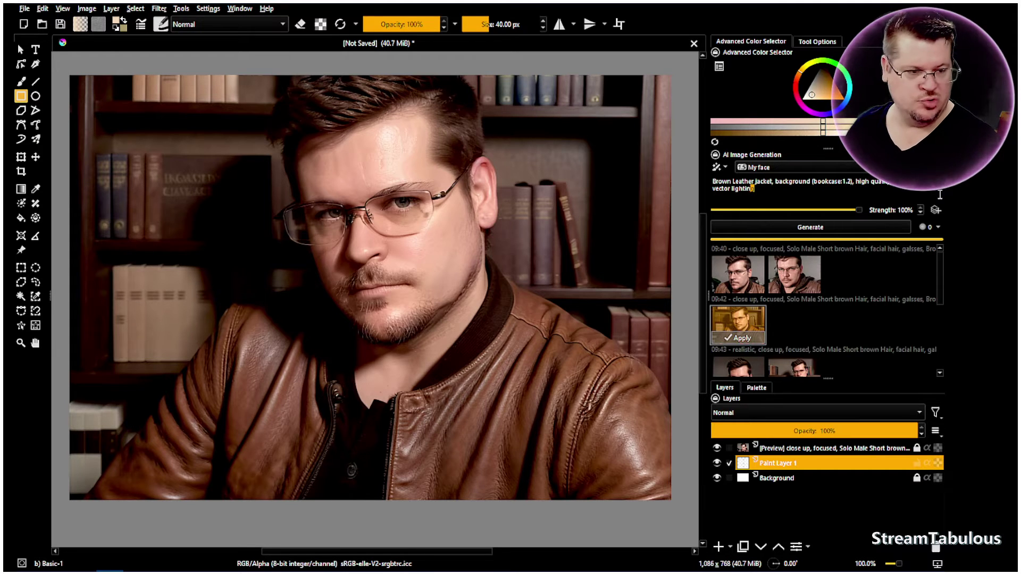
key("shift+Left")
key("shift+Left")
key("shift+Left")
key("shift+Left")
key("shift+Left")
key("shift+Left")
key("shift+Left")
key("shift+Left")
key("shift+Left")
key("shift+Left")
key("shift+Left")
key("shift+Left")
key("shift+Left")
key("shift+Left")
key("shift+Left")
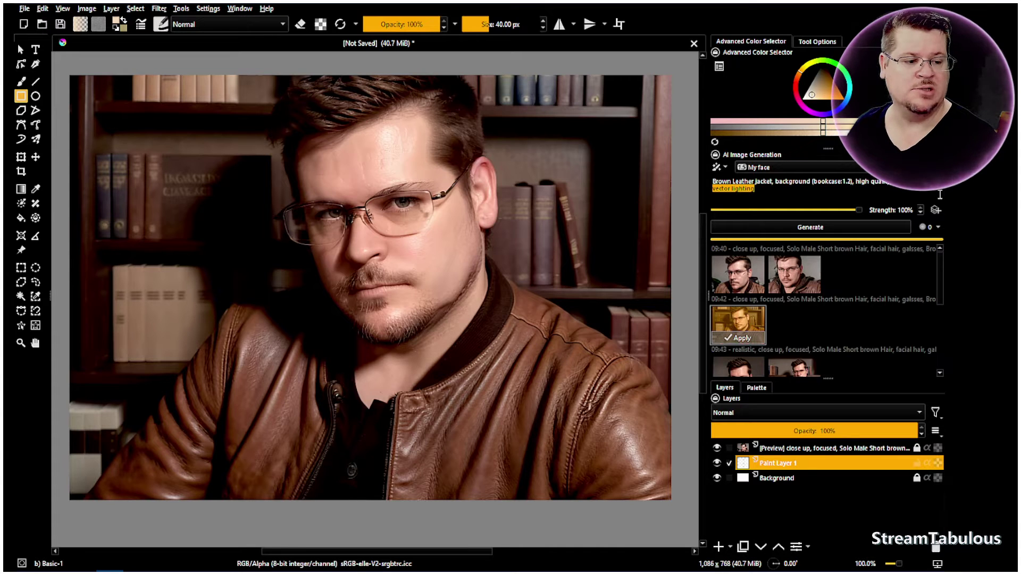
key("ctrl+Up")
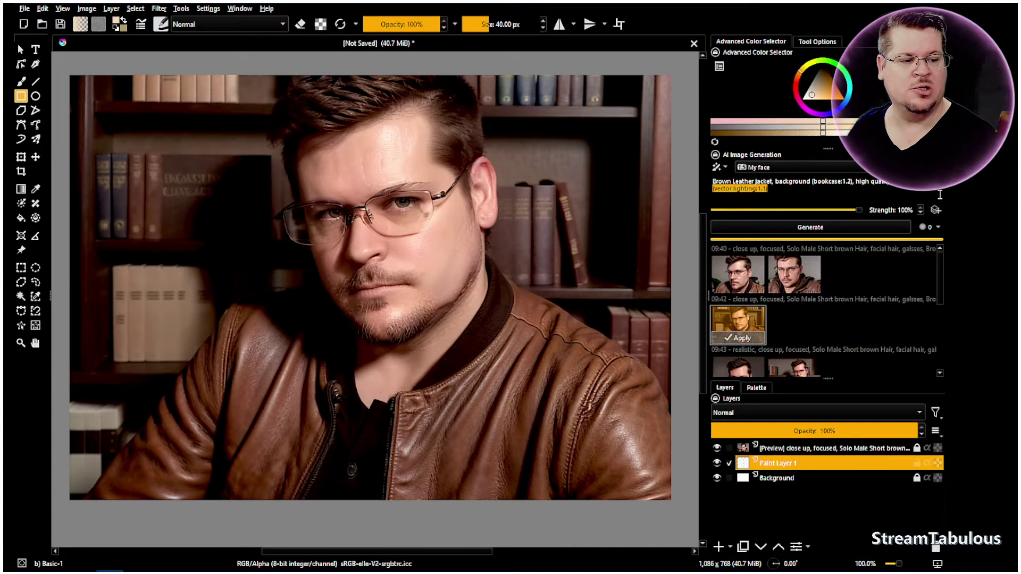
key("ctrl+Down")
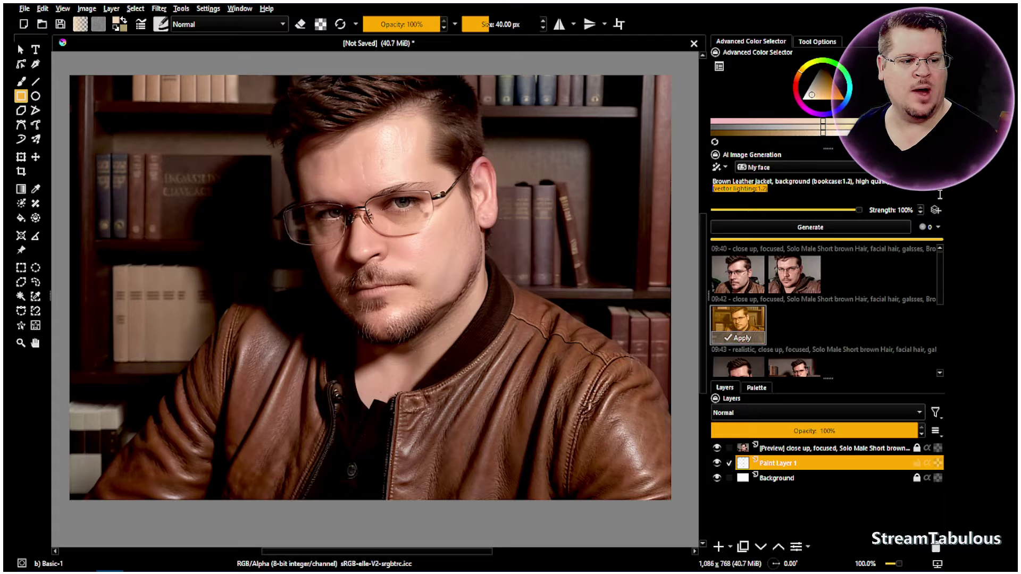
key("ctrl+Up")
key("ctrl+Up")
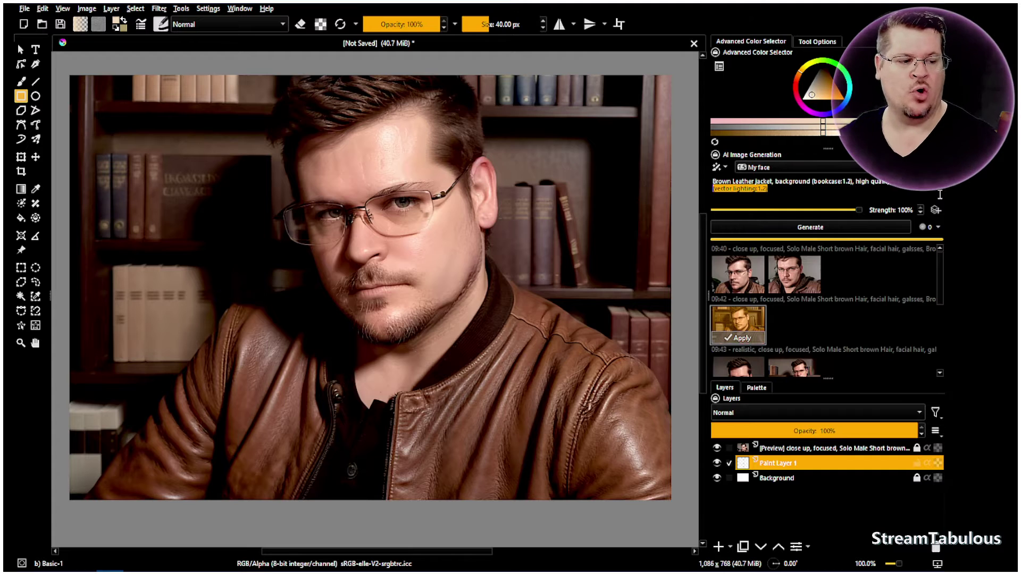
left_click(866, 186)
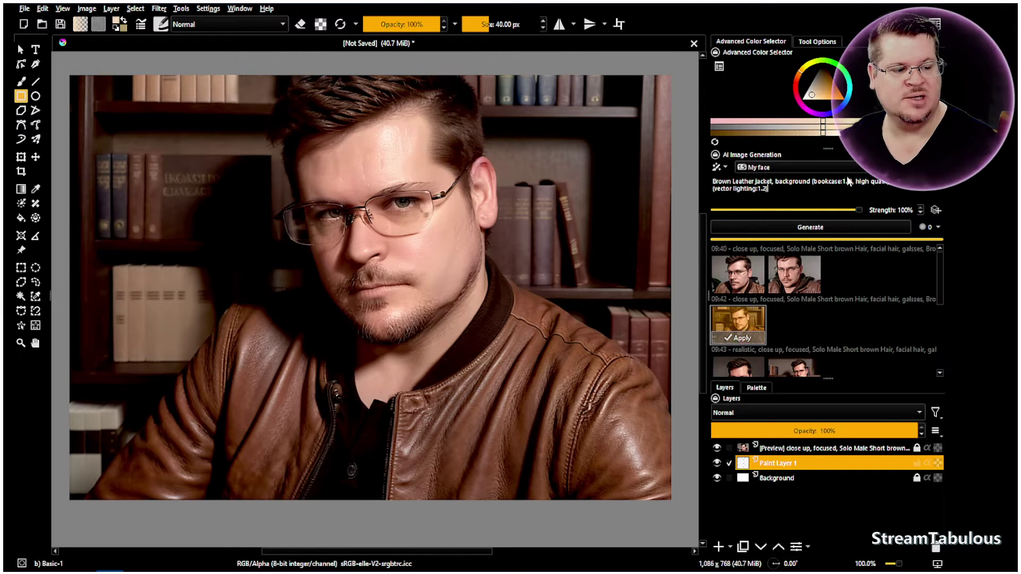
Step: Preview the second 09:43 portrait, the first and last 09:44 portraits and the 09:48 portrait on the canvas
scroll(818, 303, "down", 1)
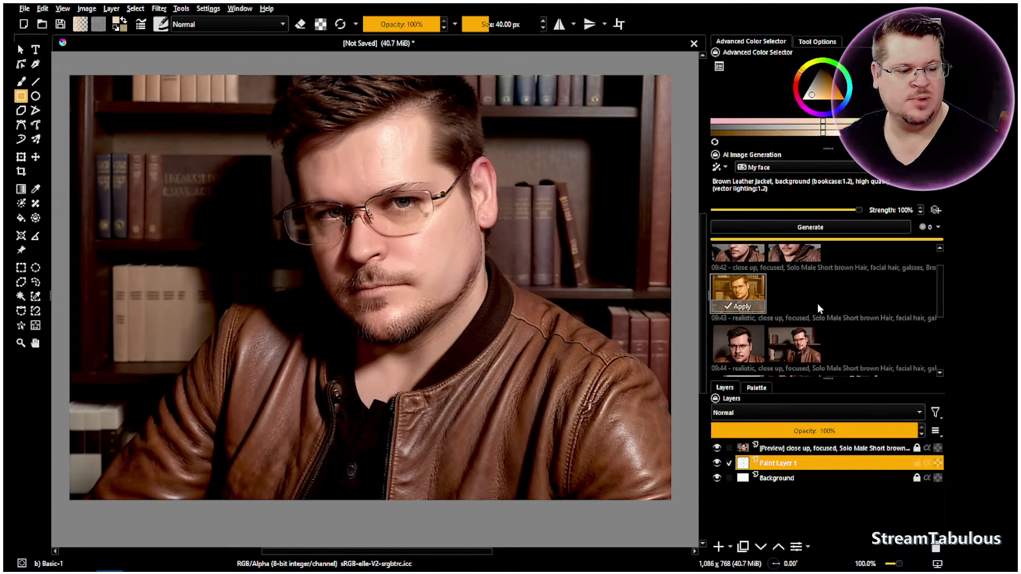
left_click(808, 342)
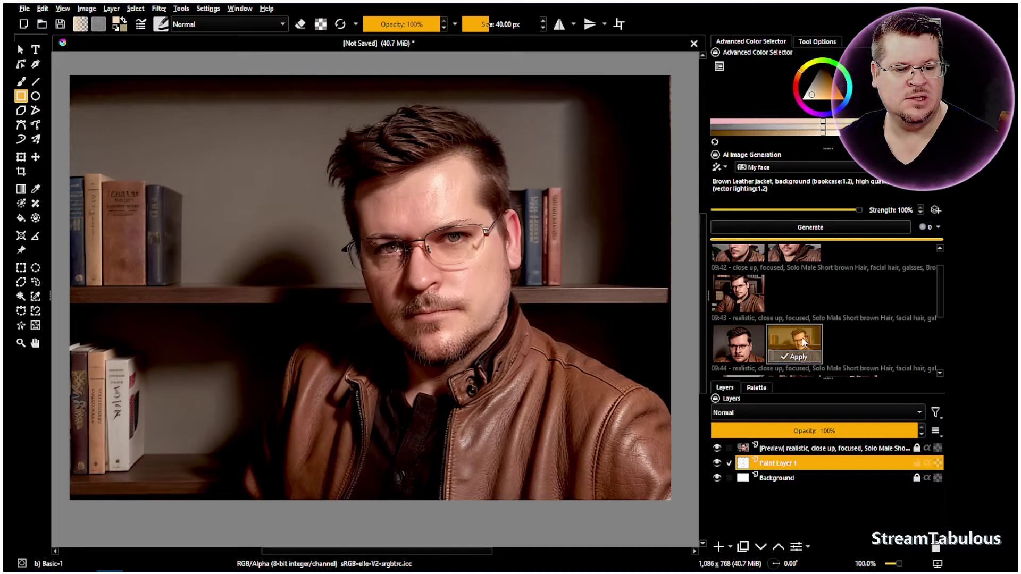
scroll(853, 270, "down", 2)
scroll(848, 282, "down", 1)
left_click(760, 308)
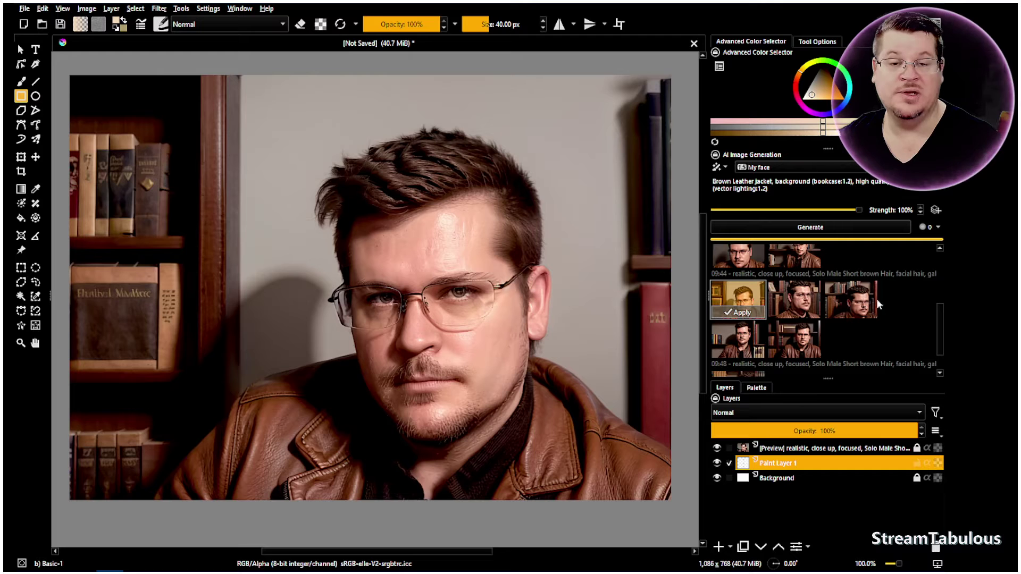
scroll(898, 305, "down", 1)
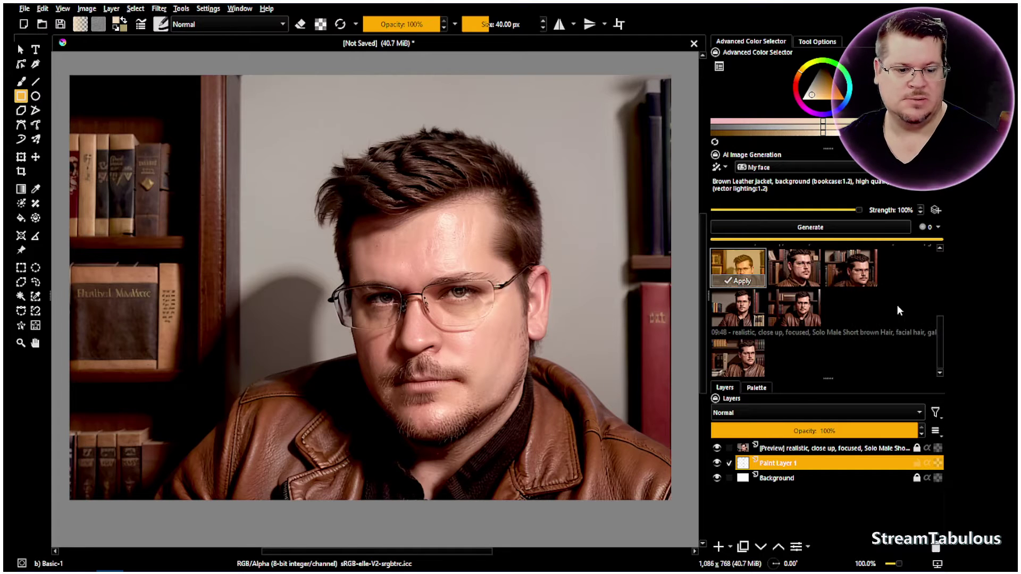
left_click(808, 309)
left_click(733, 356)
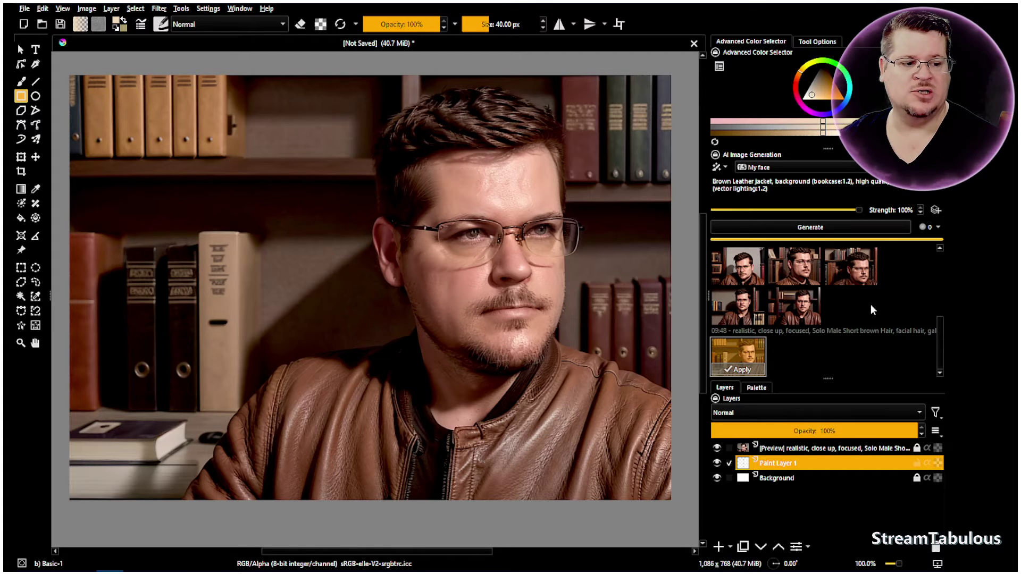
Step: Try adding Style-Mine.safetensors as a second LoRA in the My face style, remove it again and close the style settings
left_click(936, 210)
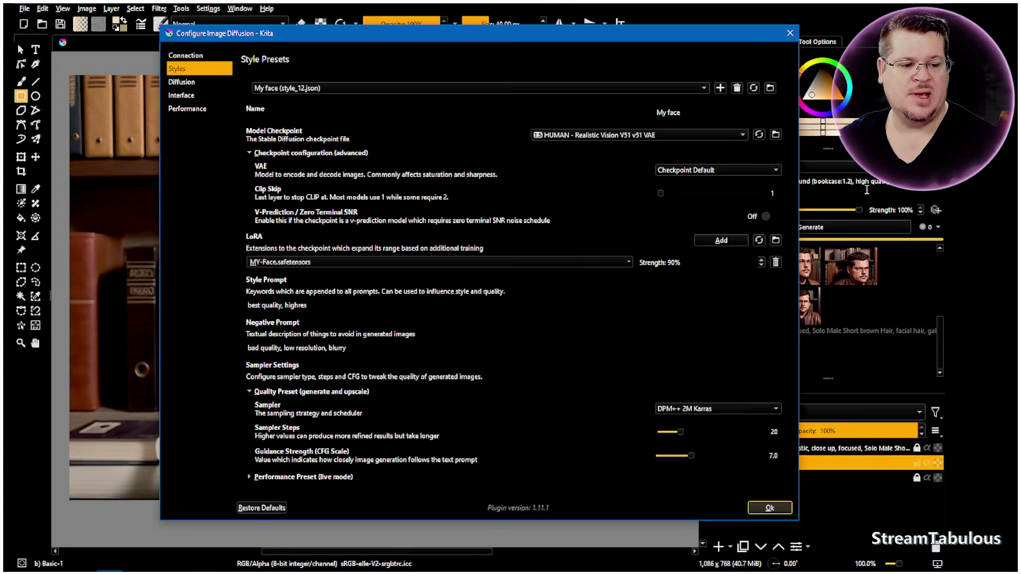
left_click(721, 241)
left_click(406, 279)
left_click(302, 305)
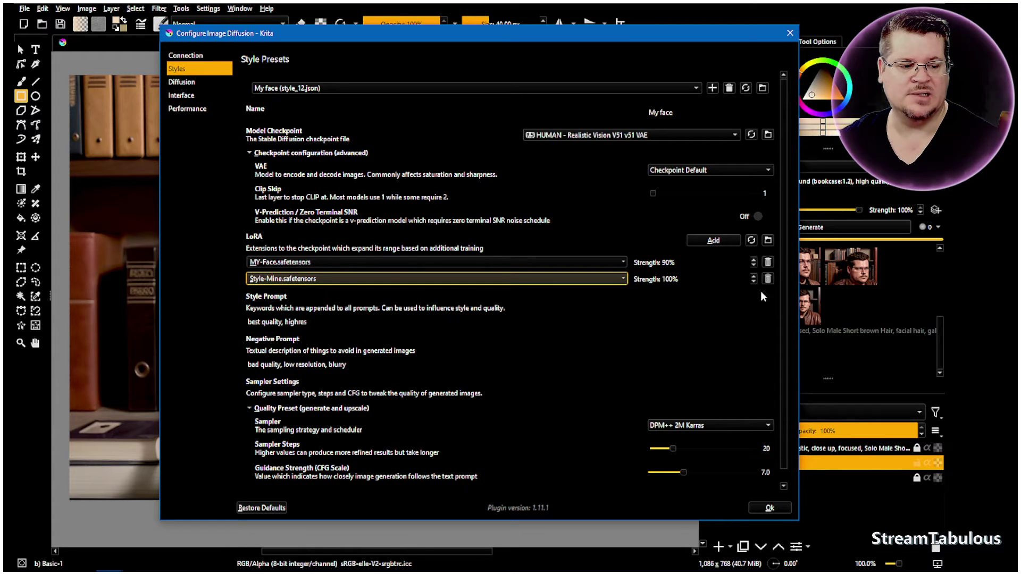
left_click(768, 279)
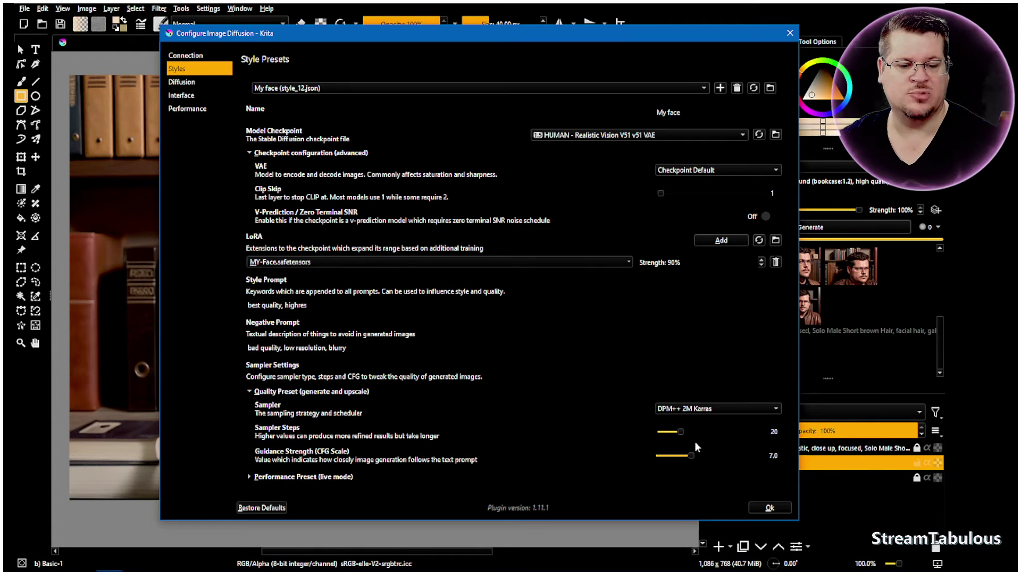
left_click(789, 33)
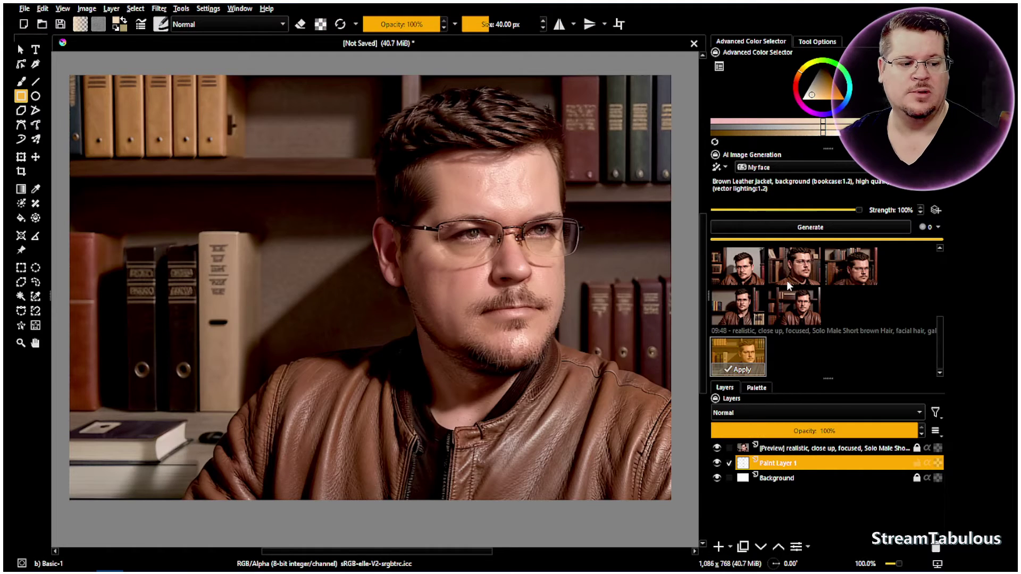